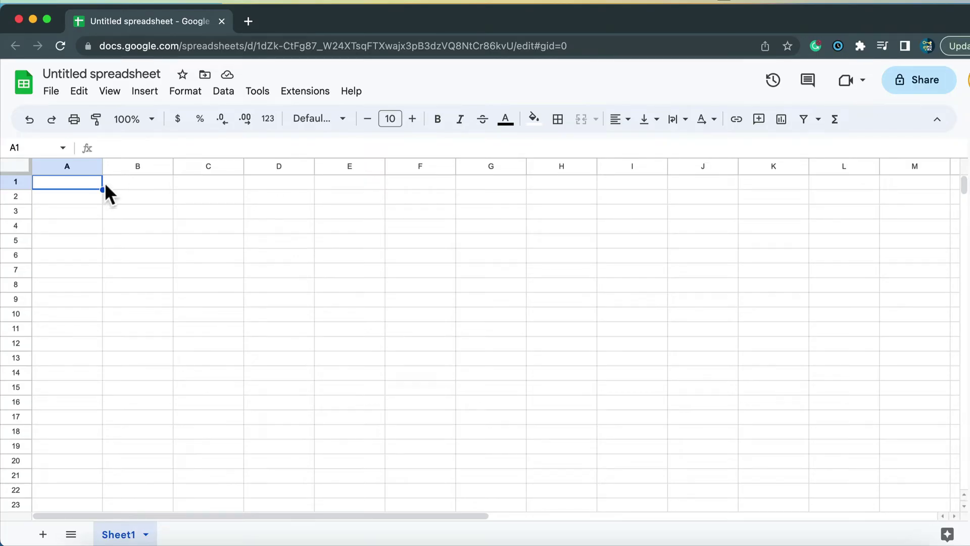
Step: Select cell B2 on the blank spreadsheet
click(153, 197)
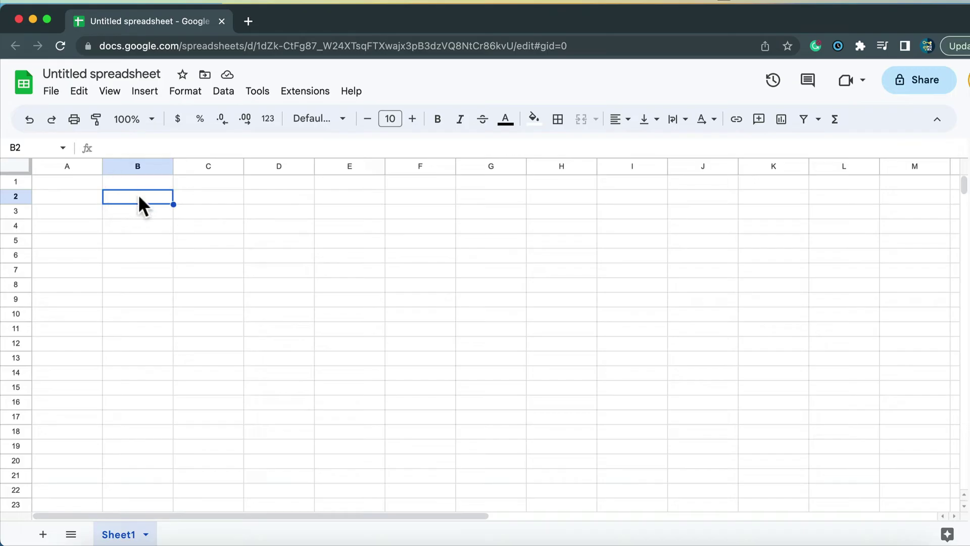
Step: Choose Insert > Image > Insert image in cell
click(145, 94)
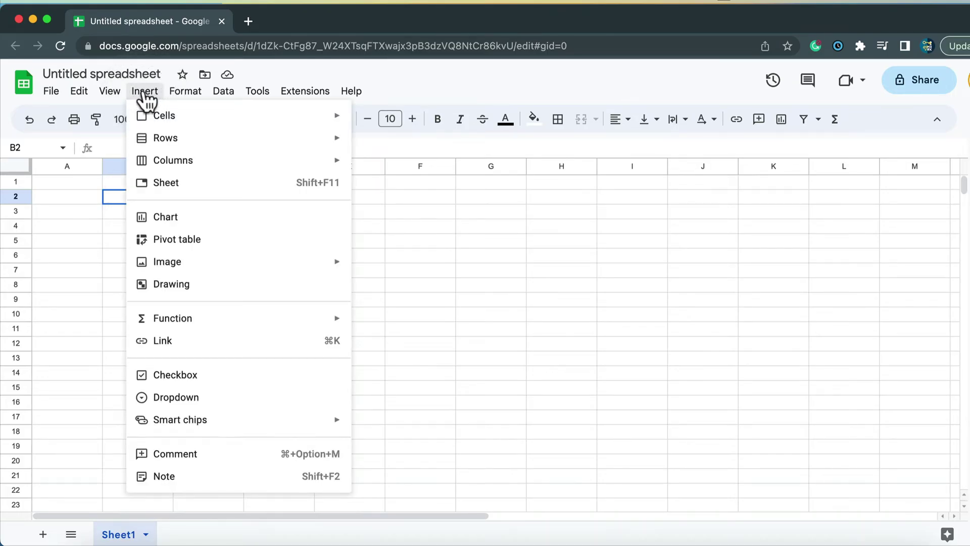
mouse_move(172, 93)
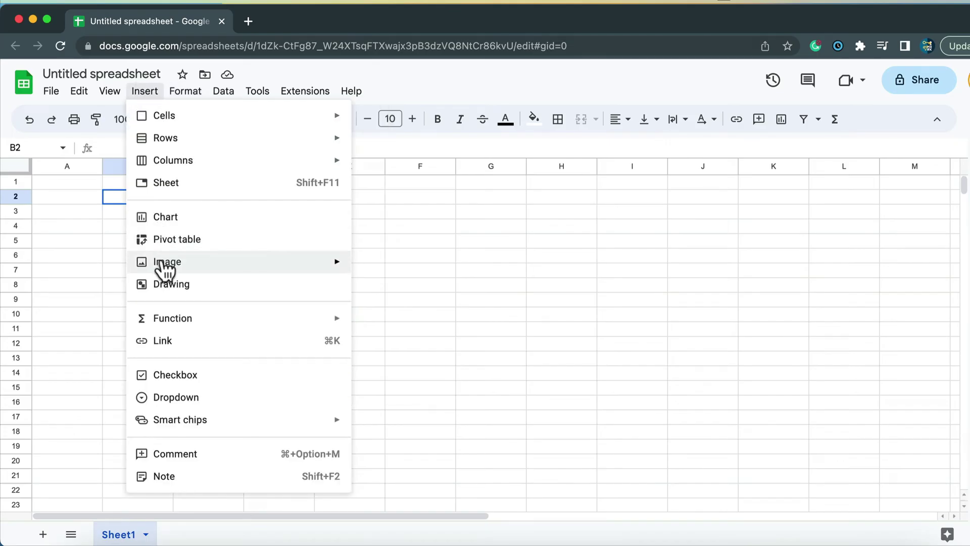
mouse_move(162, 265)
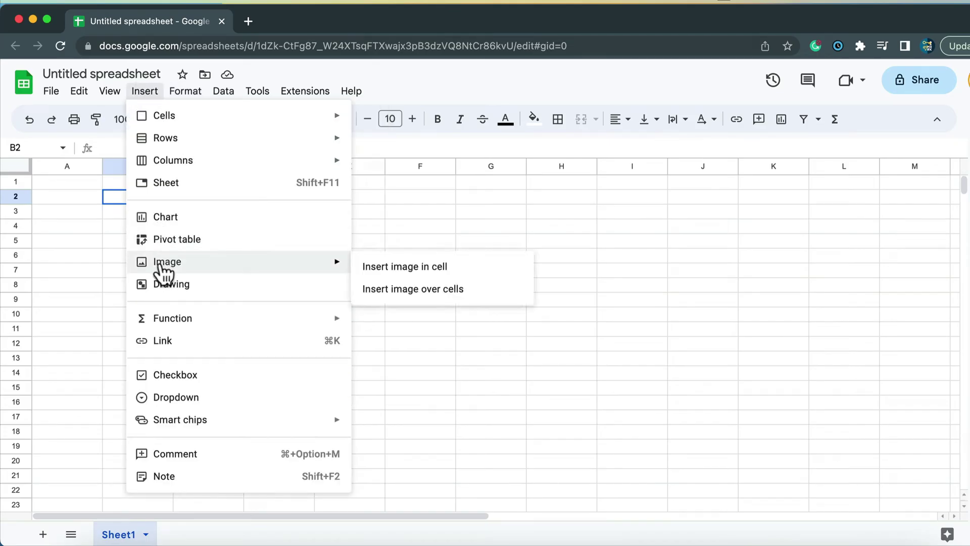
click(416, 268)
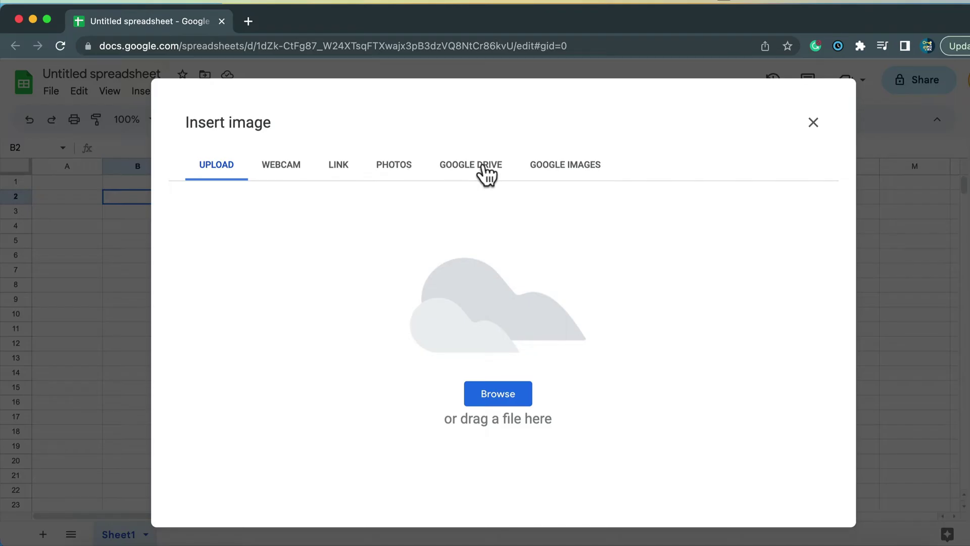
Step: Search Google Images for 'cat' and insert the blue-eyed cat photo into B2
click(558, 177)
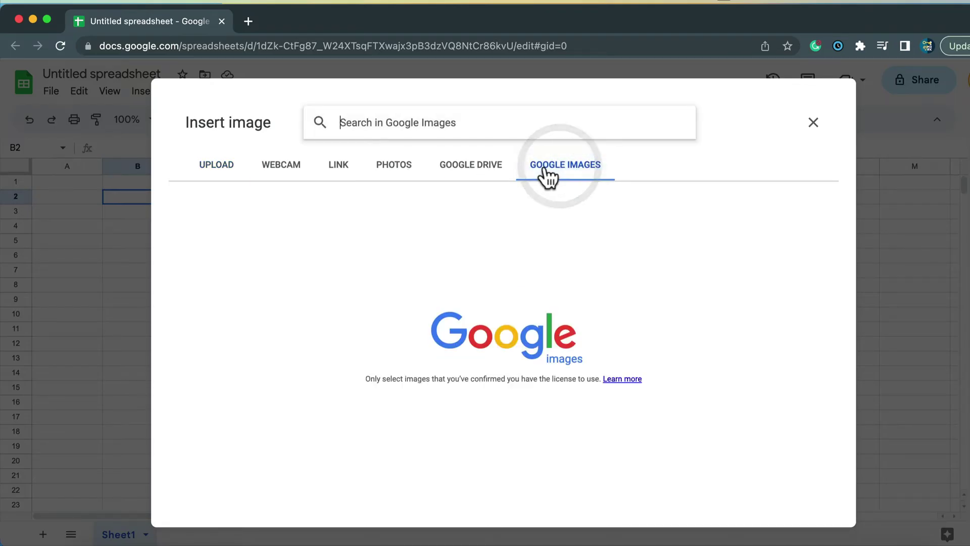
click(491, 126)
text(cat)
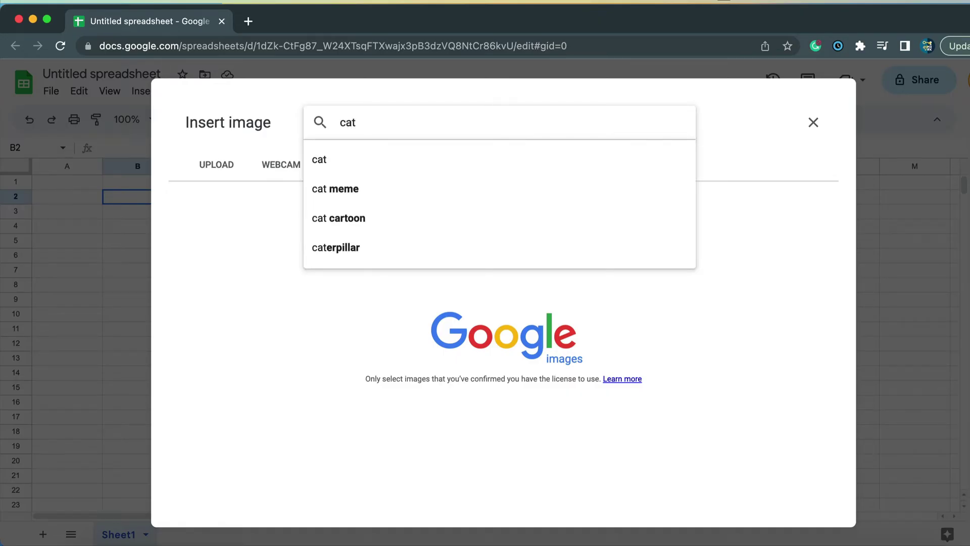
key(Return)
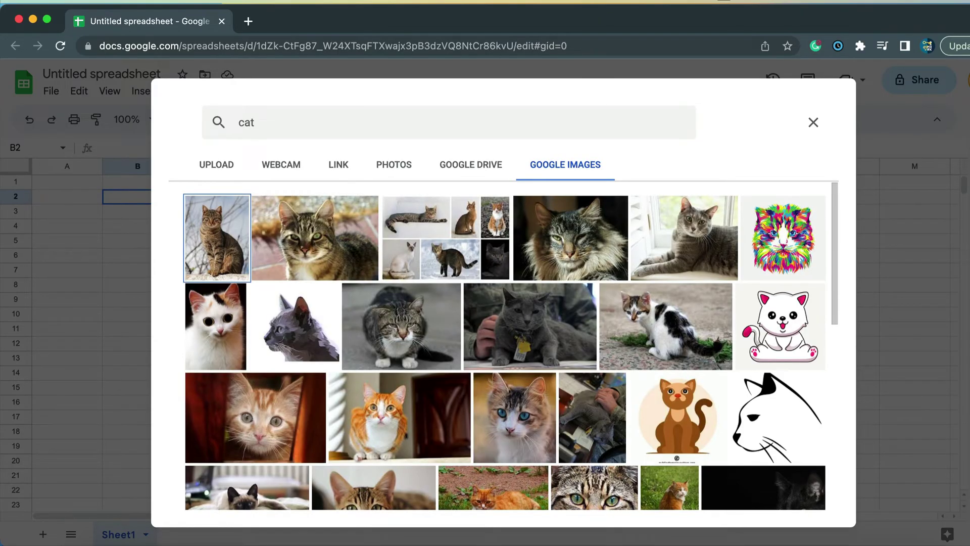
click(520, 422)
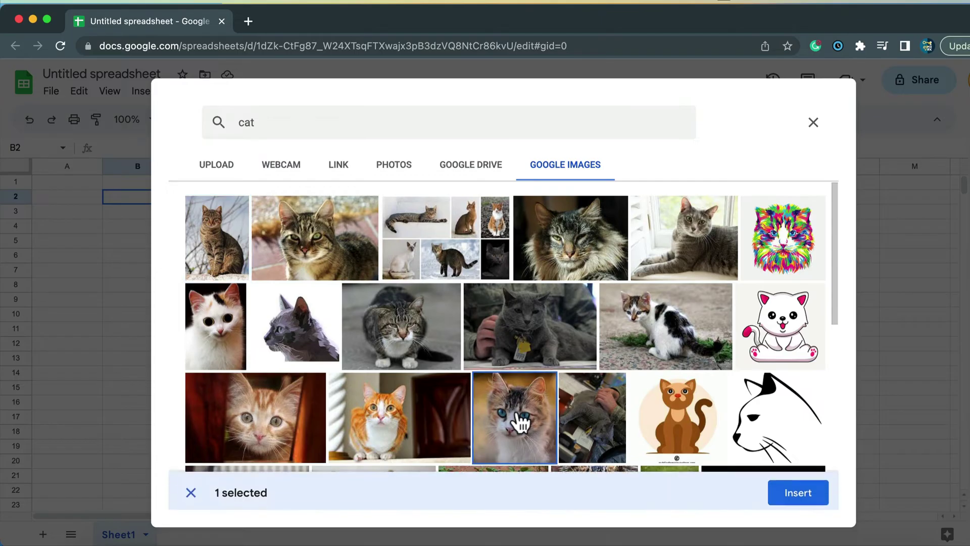
click(803, 490)
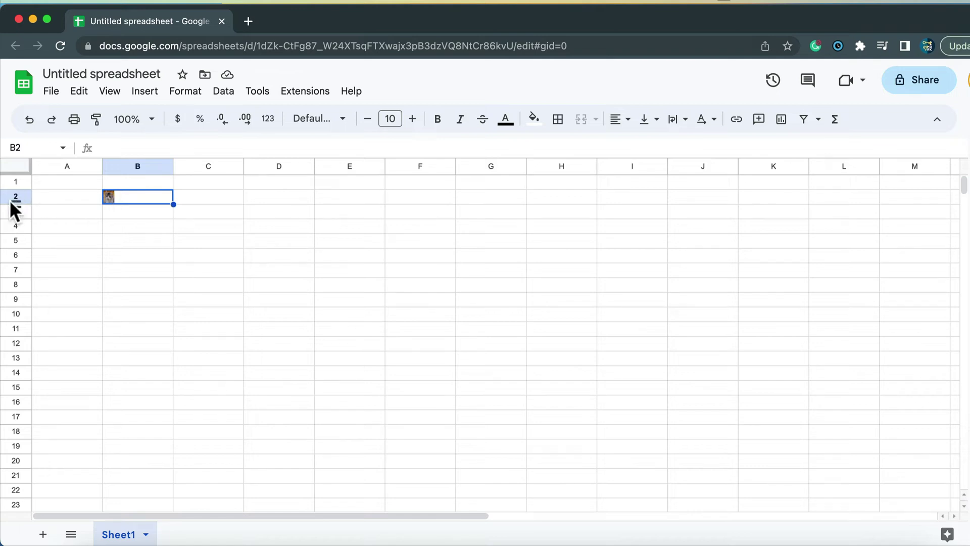
drag(10, 203, 10, 297)
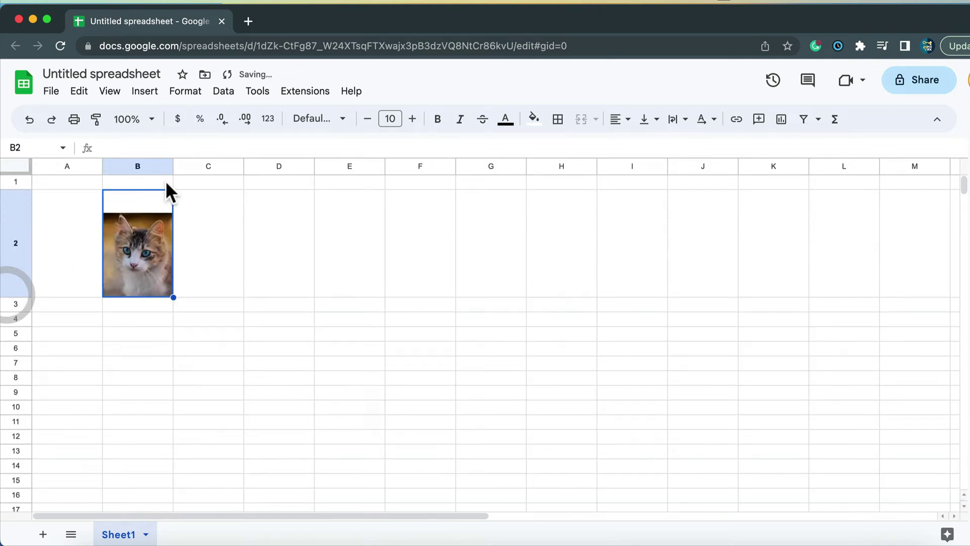
drag(174, 166, 243, 167)
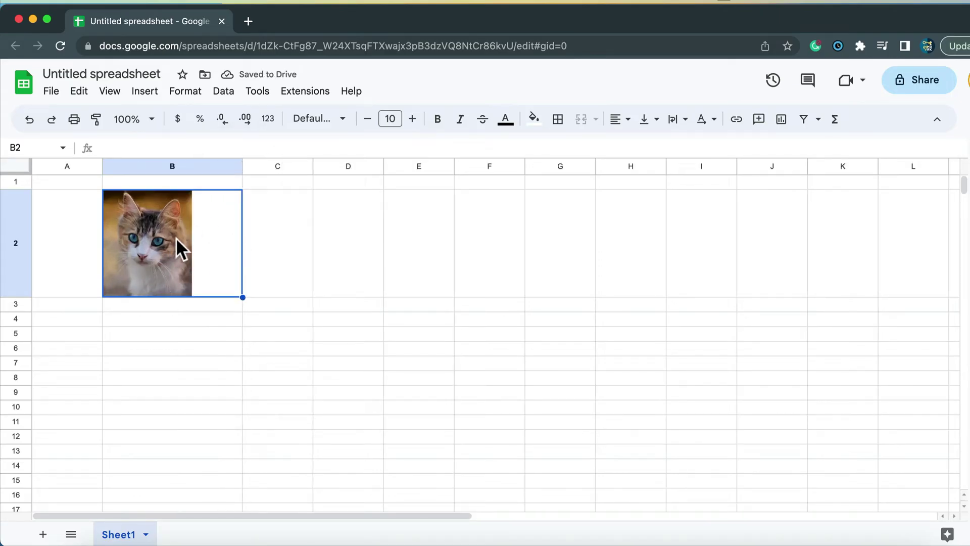
key(super+z)
key(super+z)
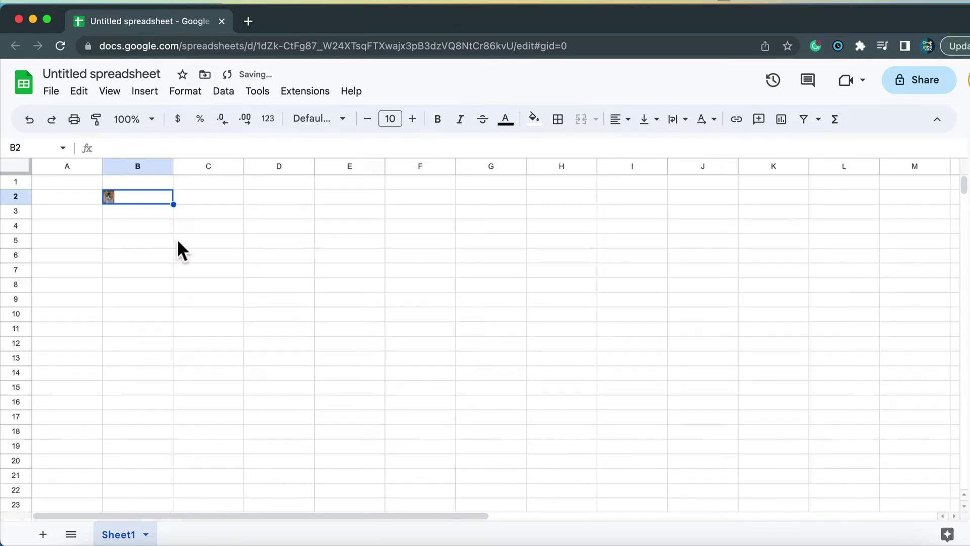
Step: Merge B2:E11, then undo to remove the merge and the cat photo
click(184, 255)
drag(156, 195, 352, 329)
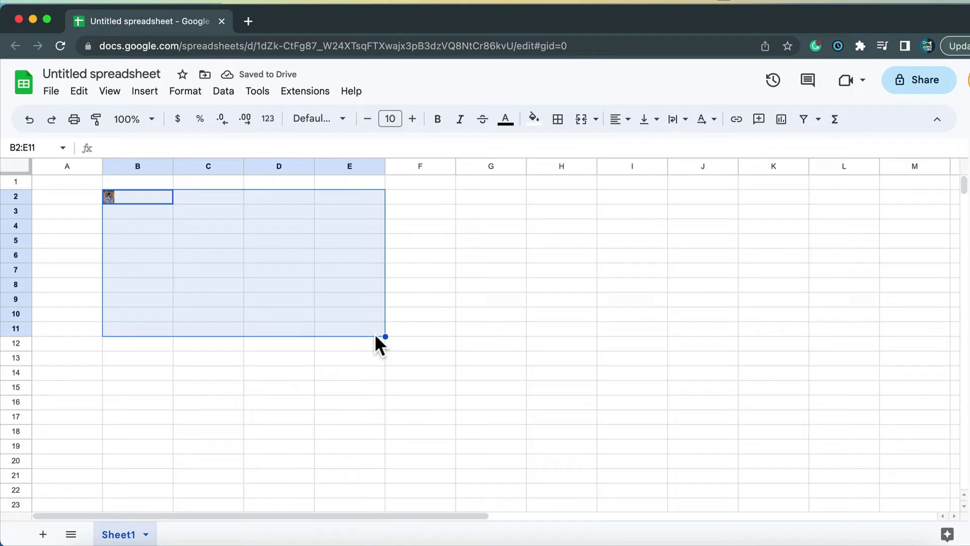
click(583, 122)
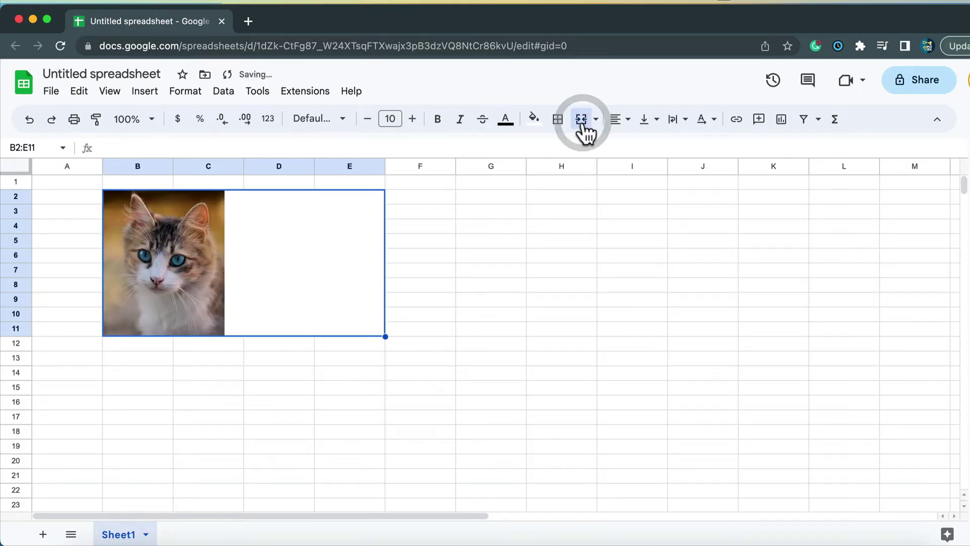
click(398, 274)
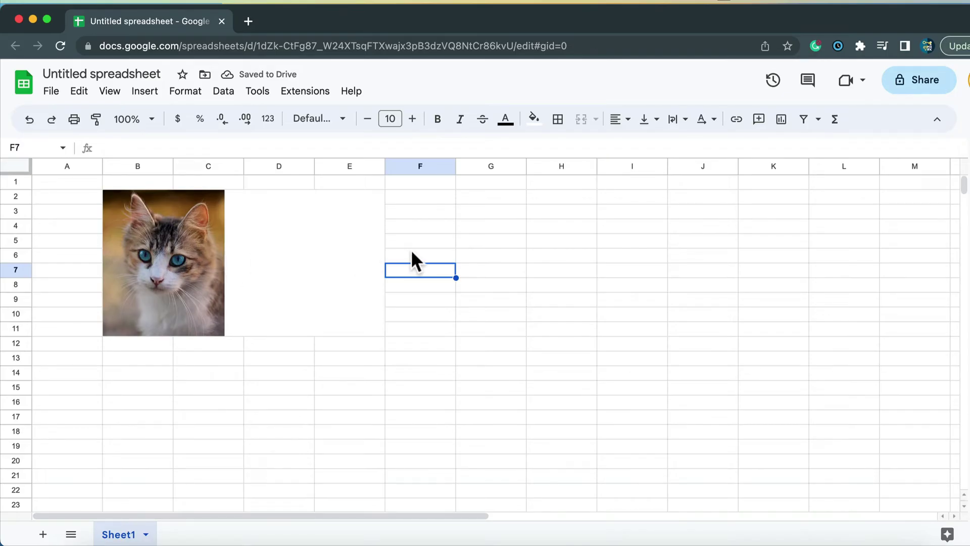
key(ctrl+z)
key(ctrl+z)
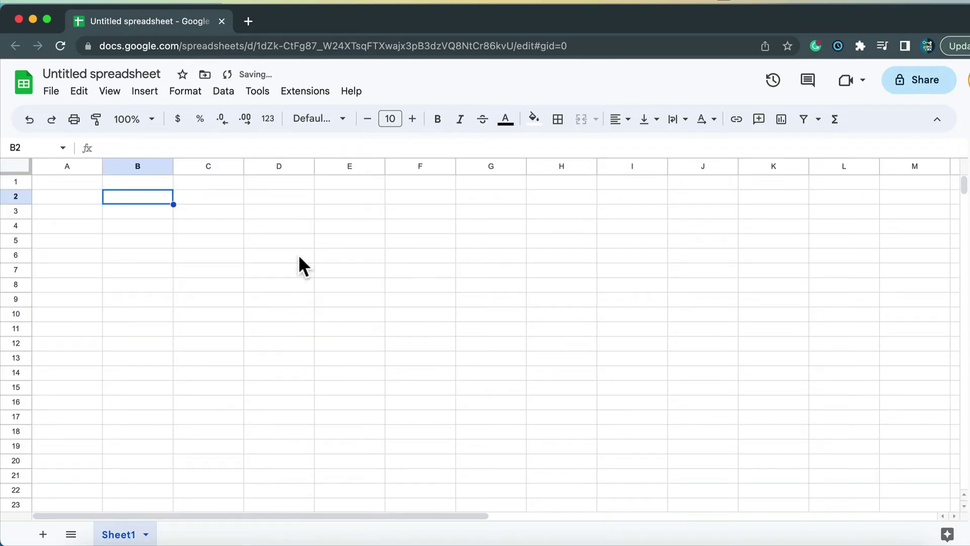
Step: With B2 selected, choose Insert > Image > Insert image over cells
click(299, 256)
click(168, 197)
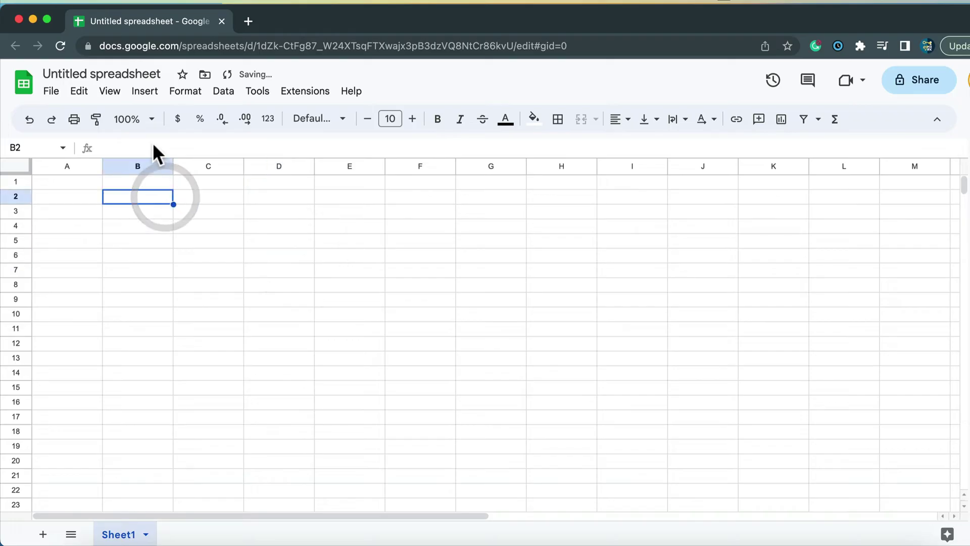
click(145, 91)
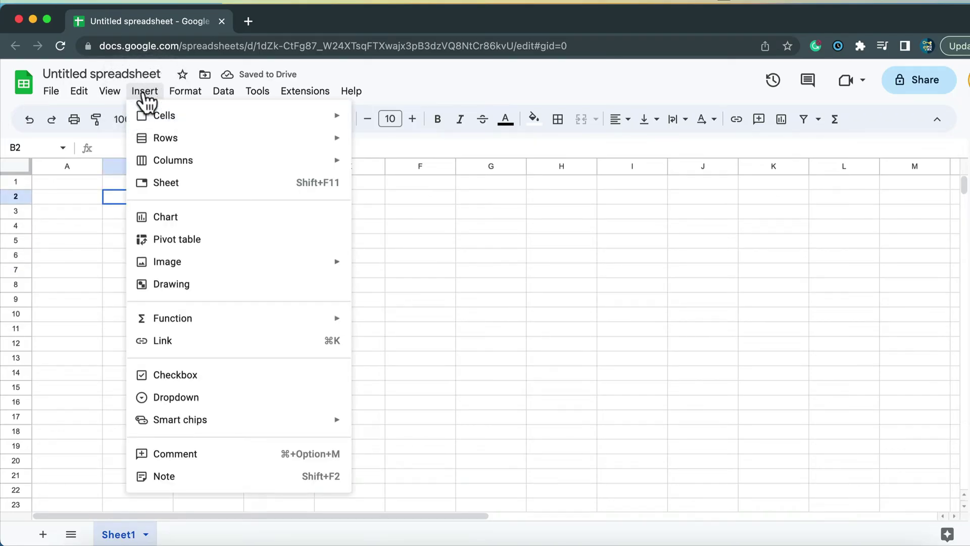
mouse_move(208, 264)
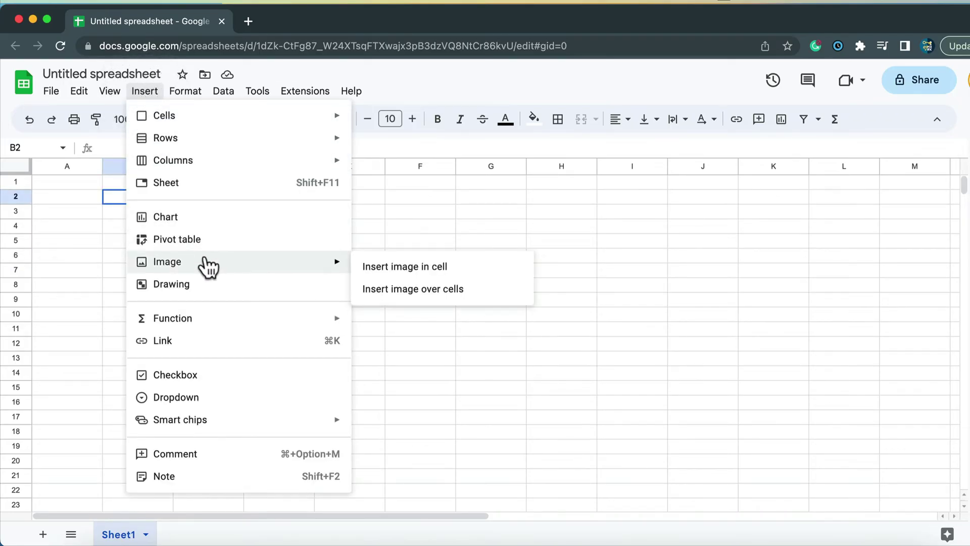
click(385, 291)
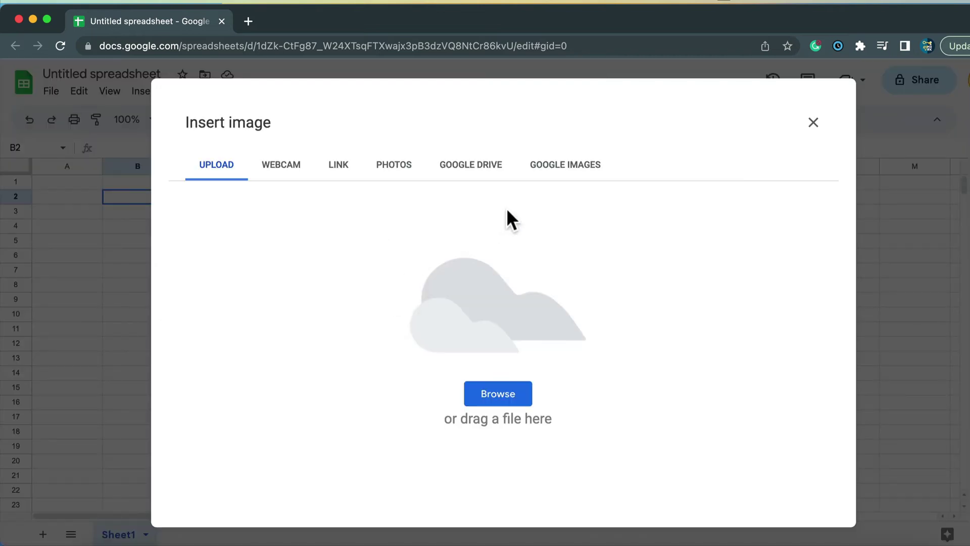
Step: Search Google Images for 'dog' and insert the golden retriever puppy photo over the cells
click(564, 171)
text(do)
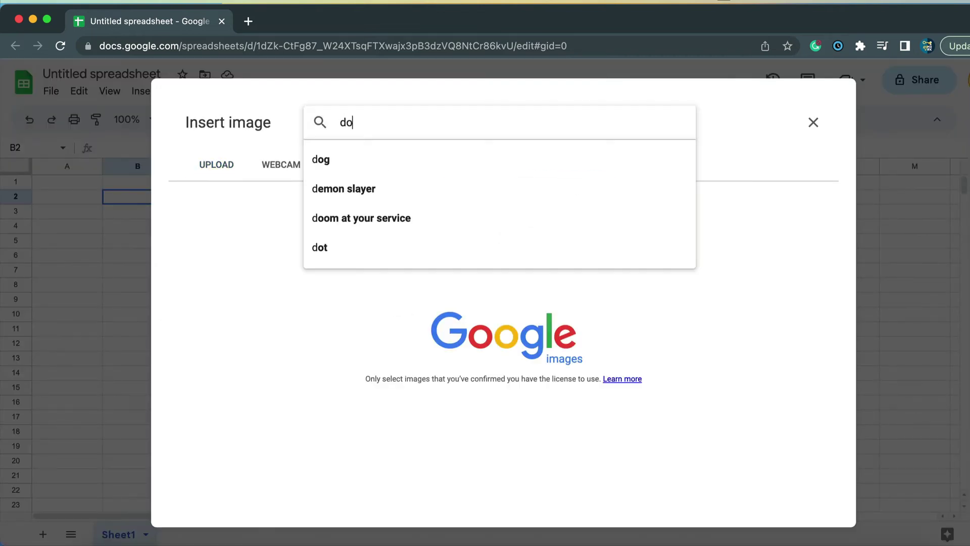
text(g)
key(Return)
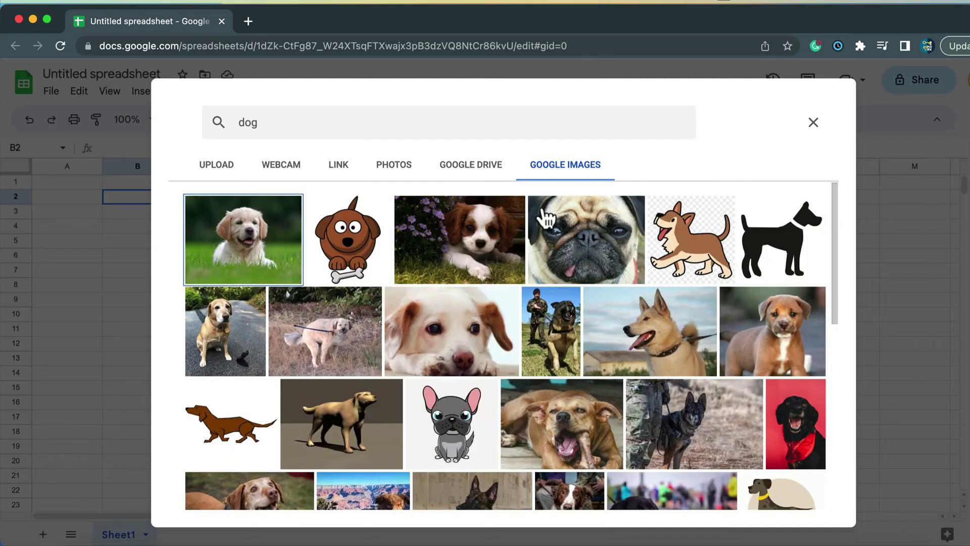
click(251, 271)
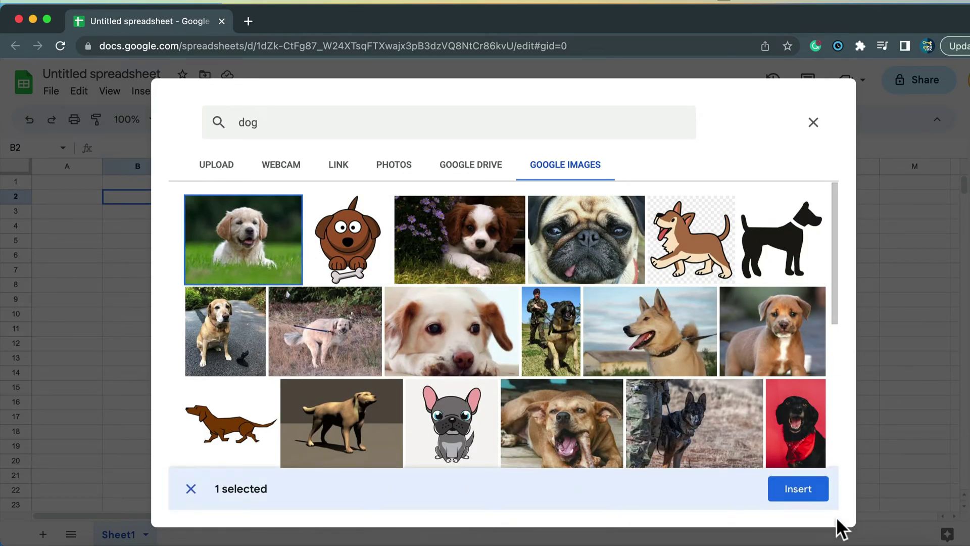
click(802, 494)
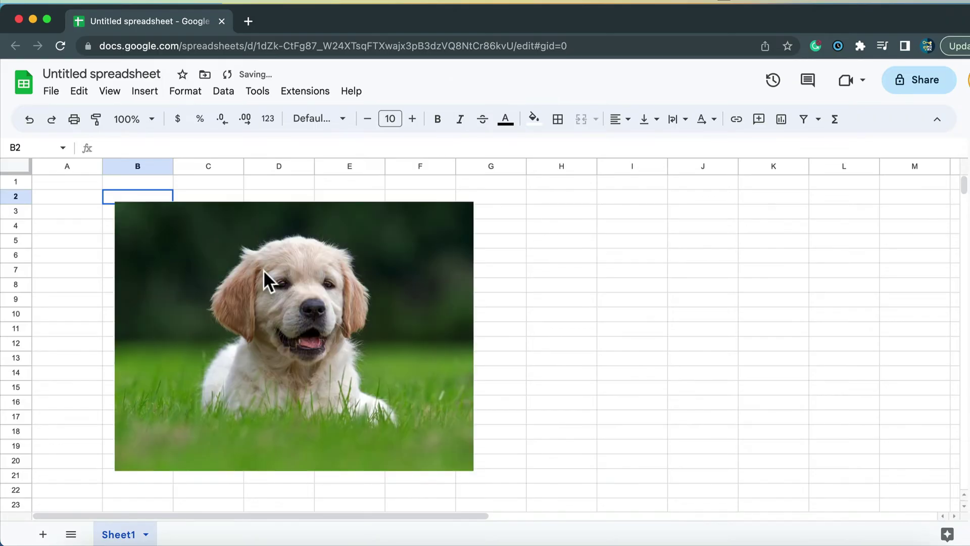
Step: Move the puppy photo, then shrink it and enlarge it again over the cells
click(263, 270)
drag(236, 364, 369, 323)
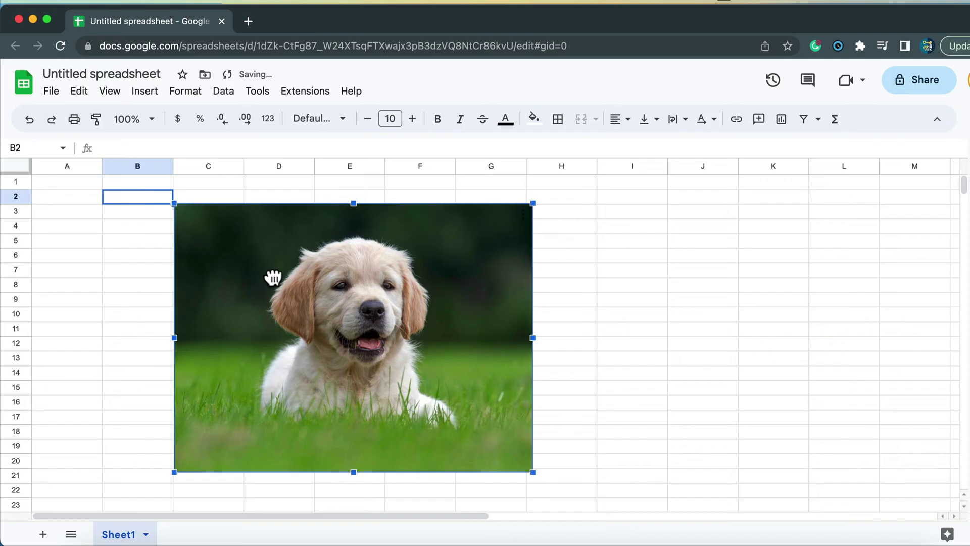
drag(273, 276, 311, 284)
drag(208, 487, 220, 450)
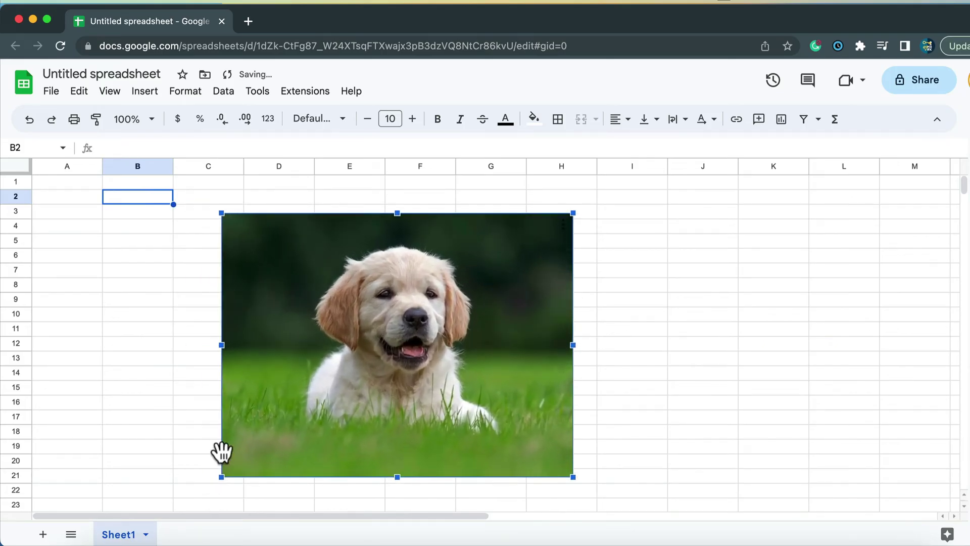
drag(435, 353, 463, 335)
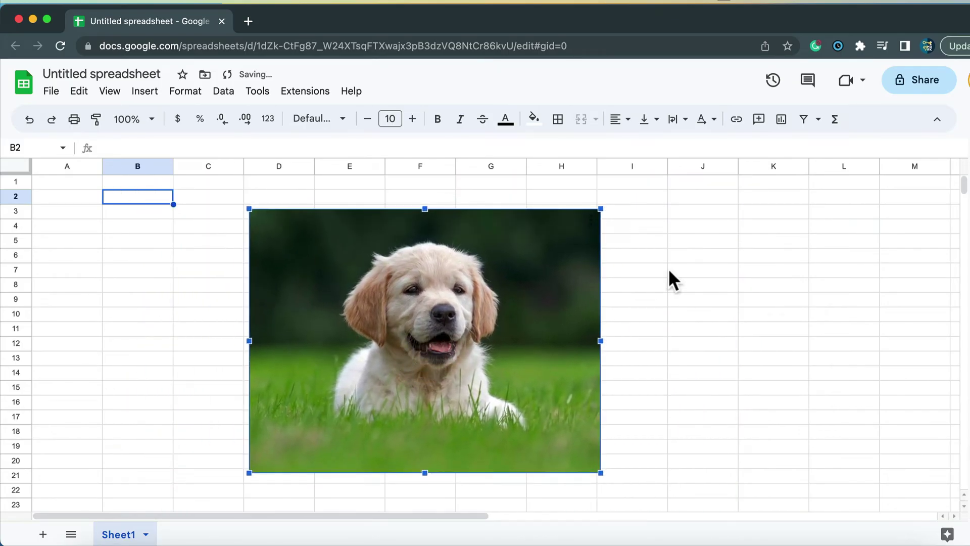
Step: Drag the puppy photo left so it covers roughly B2 through G20
click(668, 270)
click(556, 275)
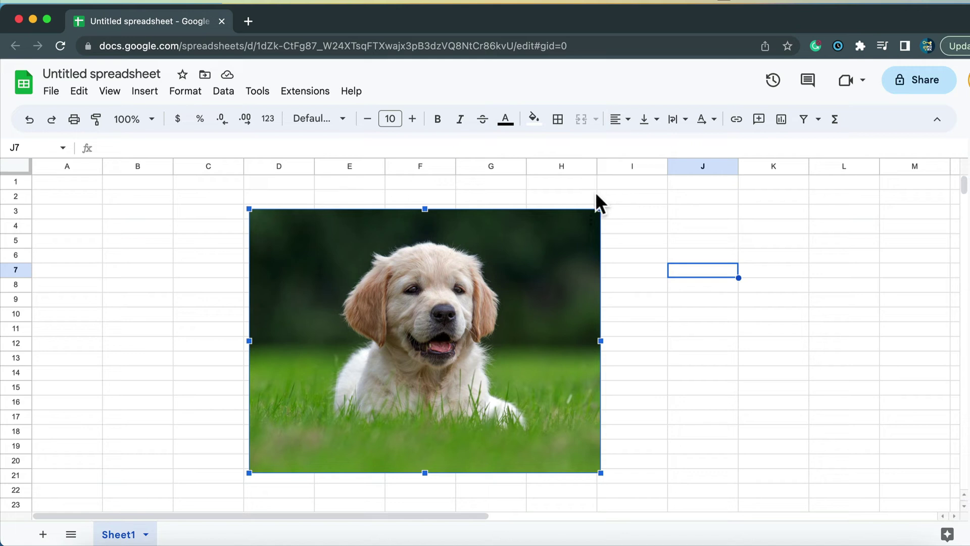
click(523, 250)
drag(522, 260, 394, 277)
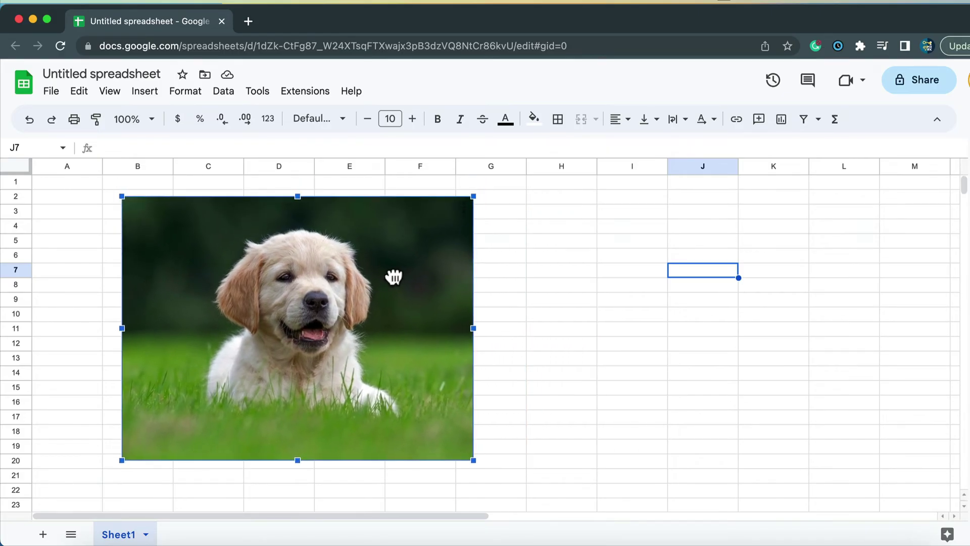
Step: Delete the puppy photo and start a new drawing from the Insert menu
key(Delete)
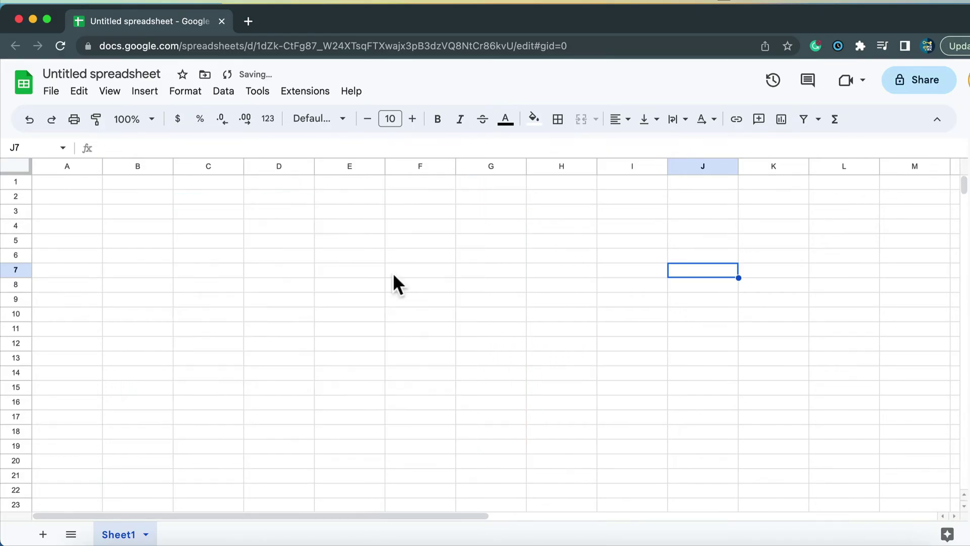
click(145, 94)
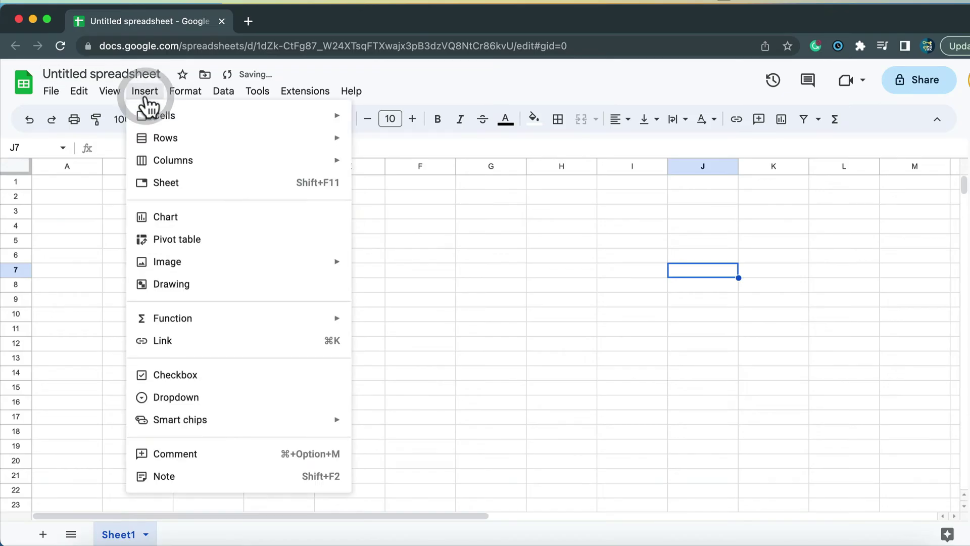
mouse_move(198, 264)
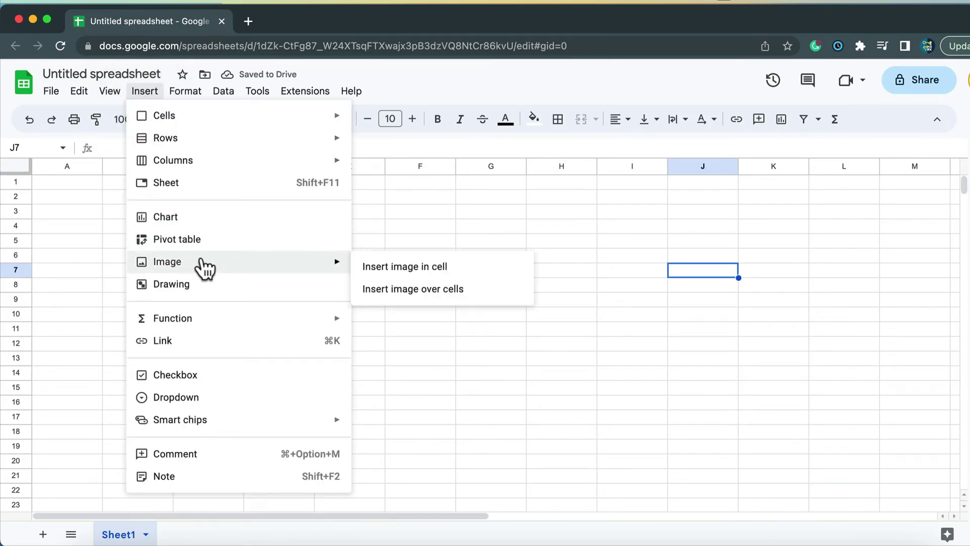
click(171, 284)
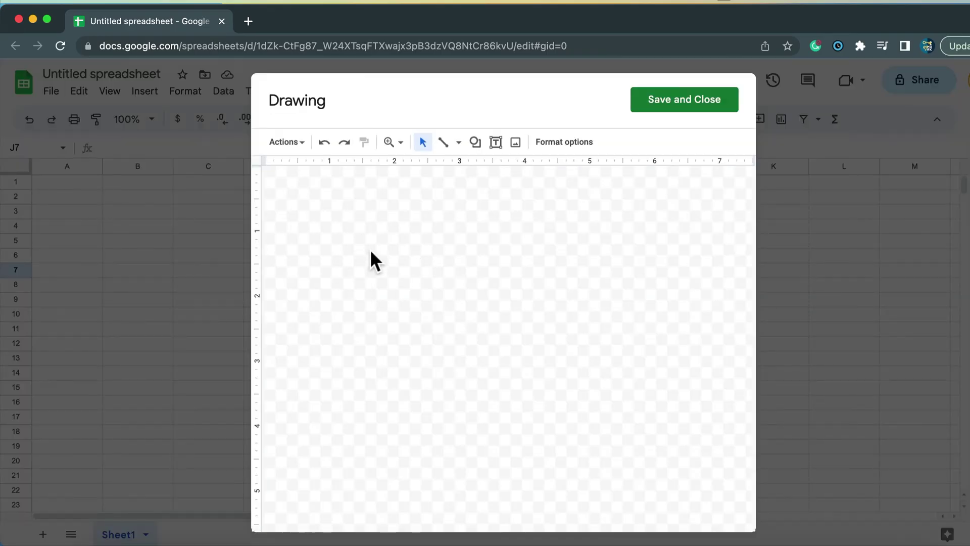
Step: Search the web for 'cat' and place the first tabby cat photo in the drawing
click(516, 143)
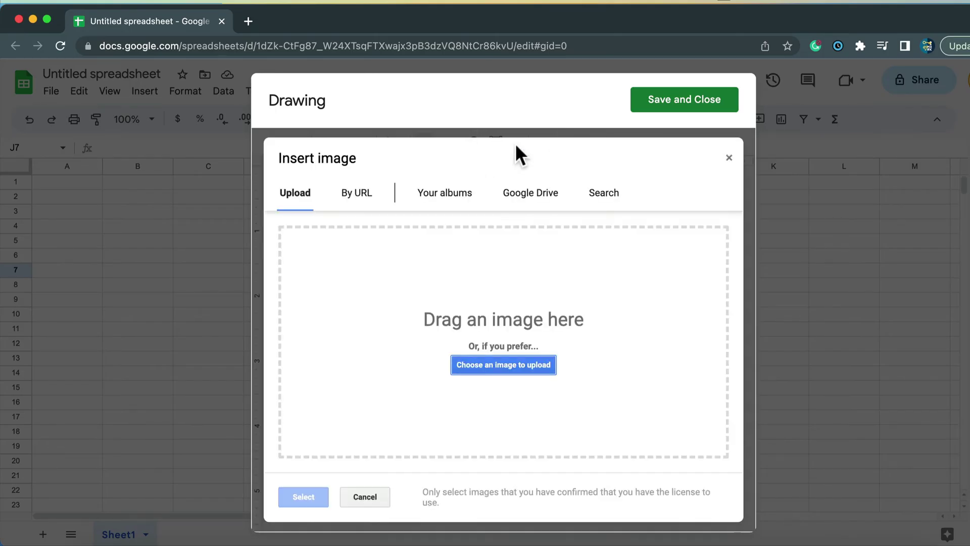
click(609, 200)
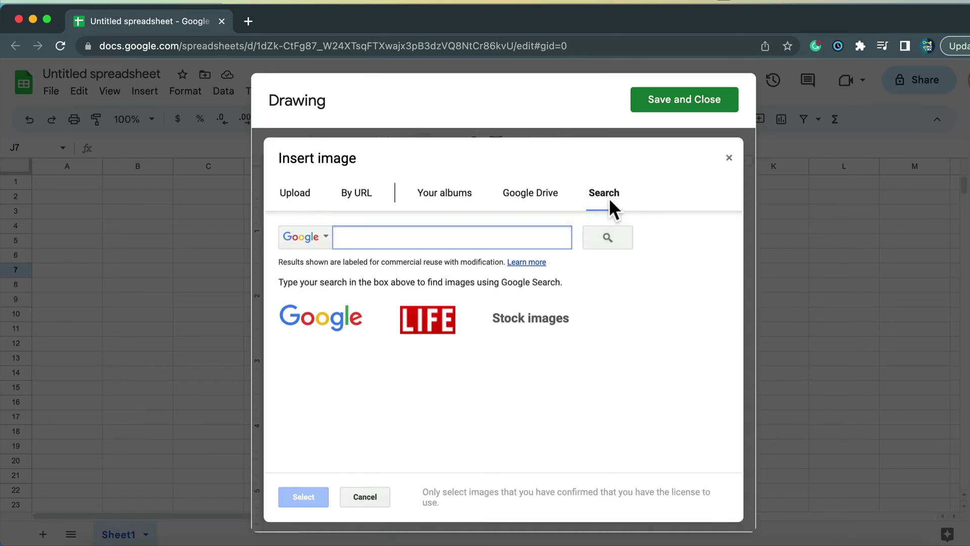
text(c)
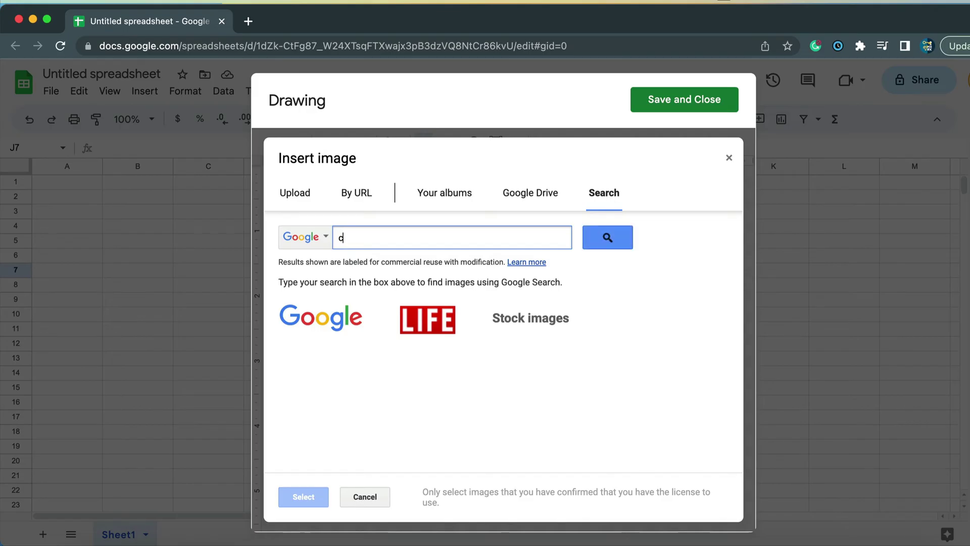
text(at)
click(613, 238)
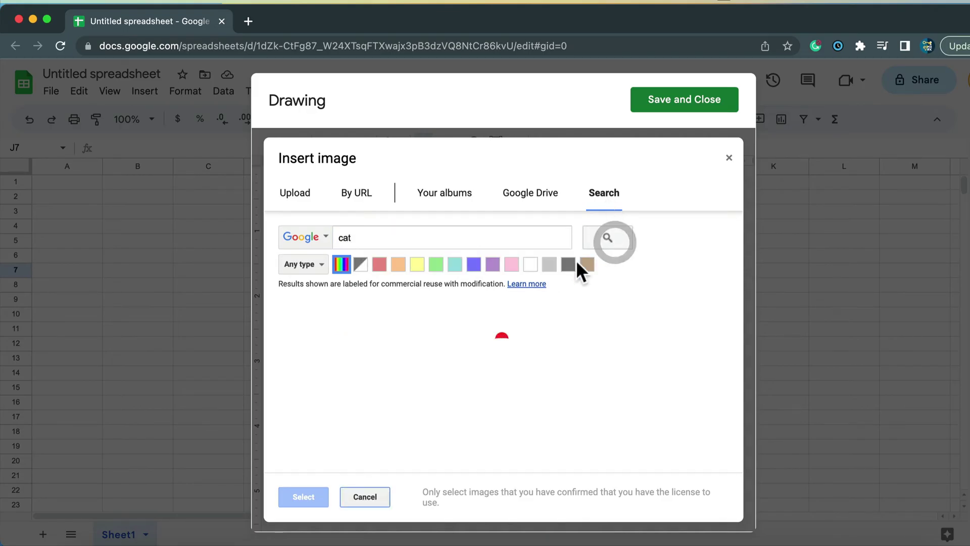
click(328, 351)
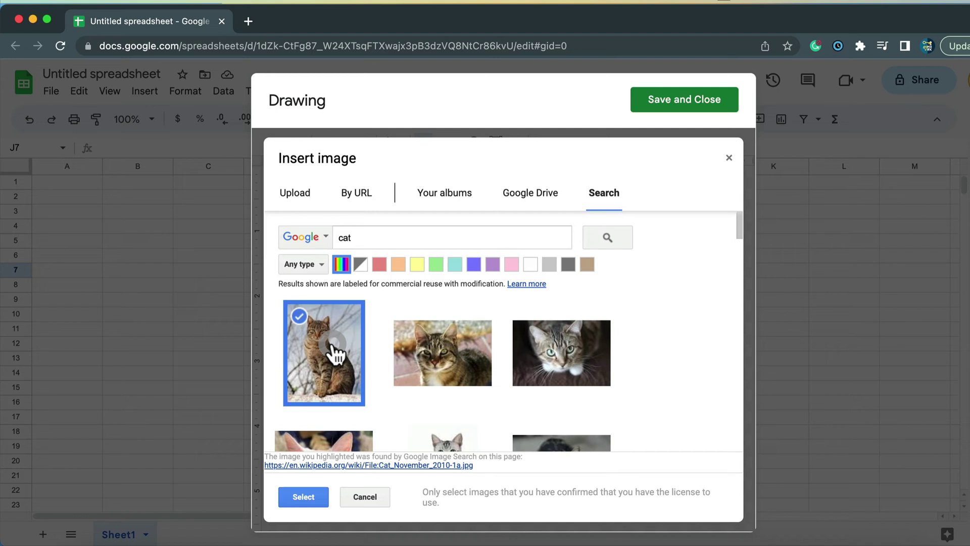
click(304, 497)
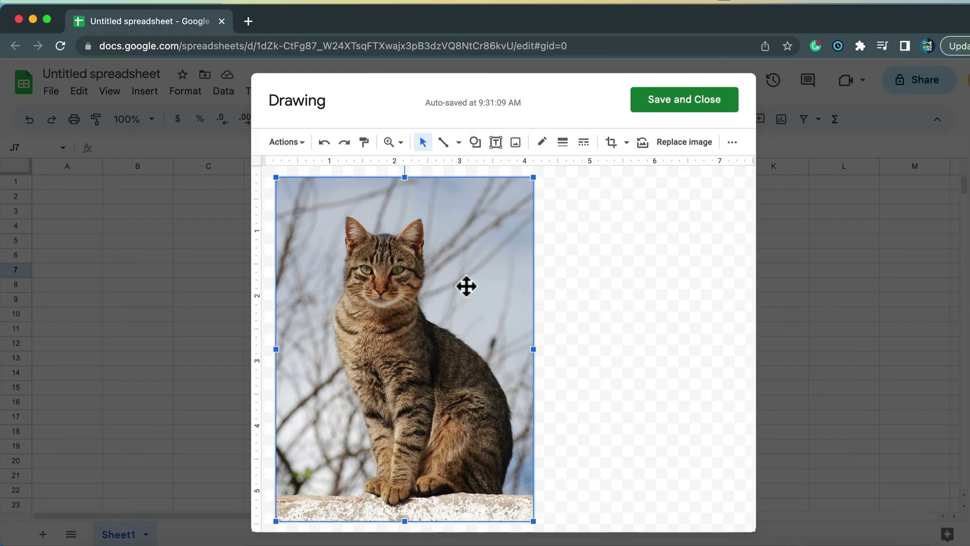
Step: Shrink the cat photo and give it a thick 8px black border
drag(533, 177, 500, 237)
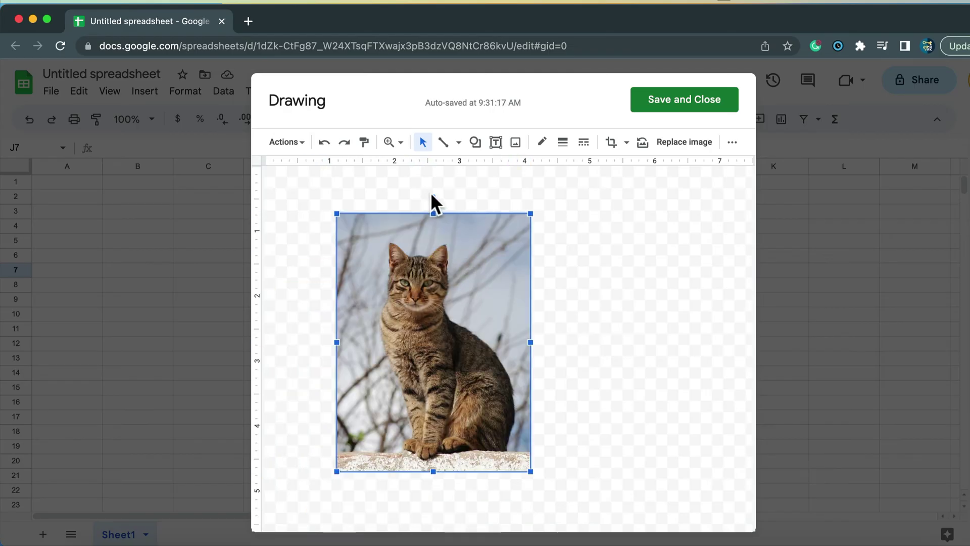
drag(430, 194, 404, 189)
click(562, 142)
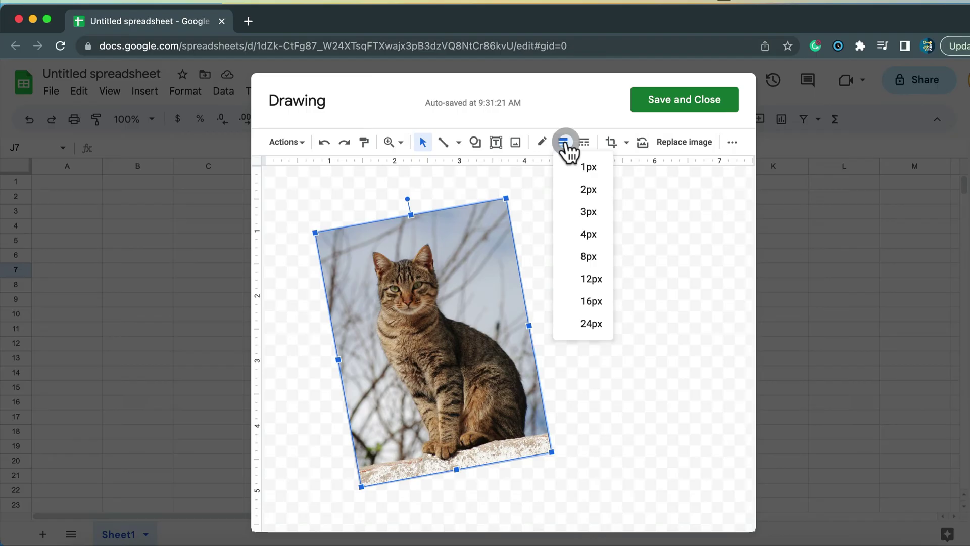
click(591, 257)
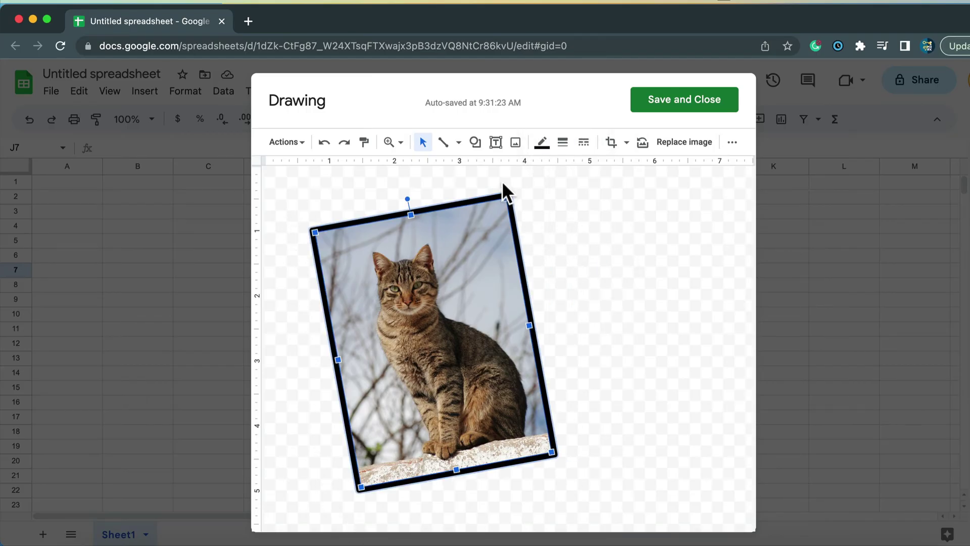
drag(410, 197, 433, 186)
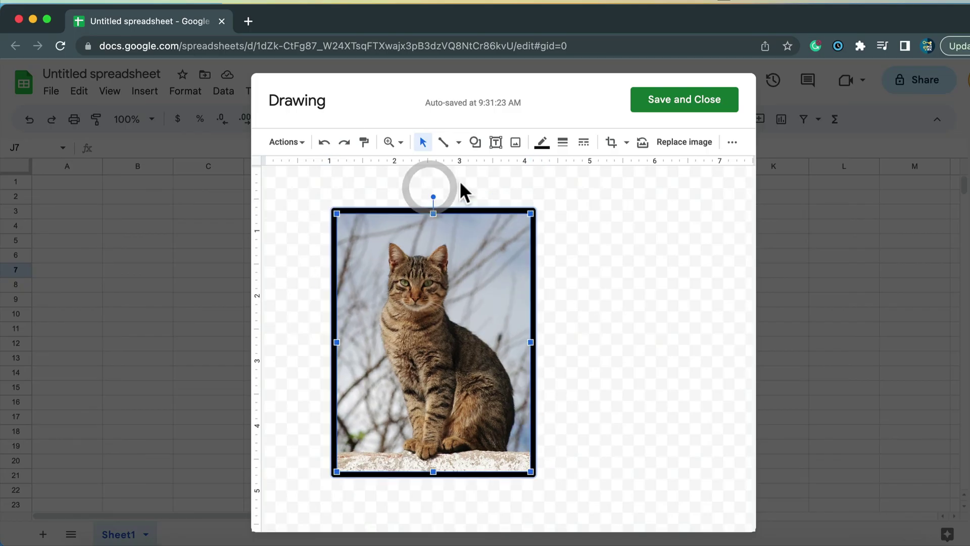
Step: Crop off the bottom of the cat photo and tilt it about 20 degrees
click(612, 143)
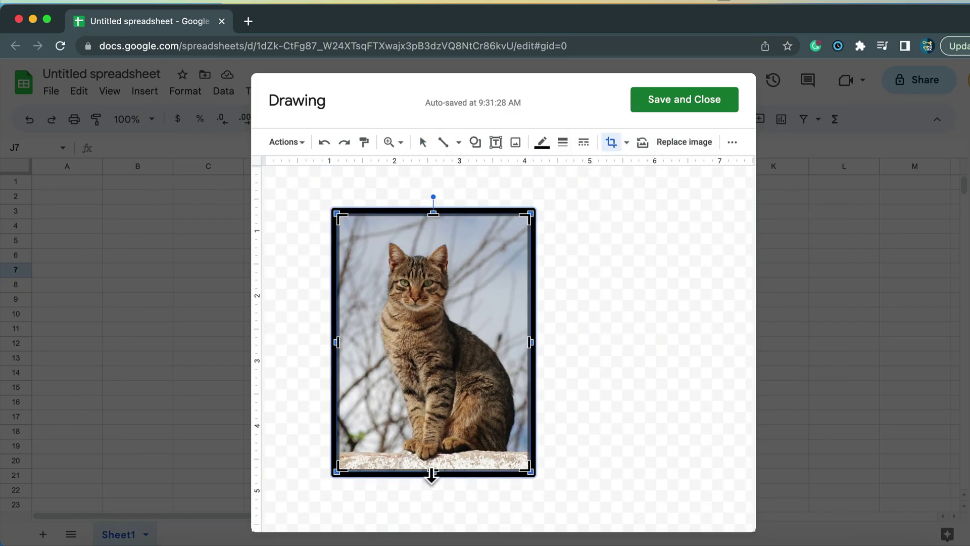
drag(433, 471, 433, 349)
click(590, 250)
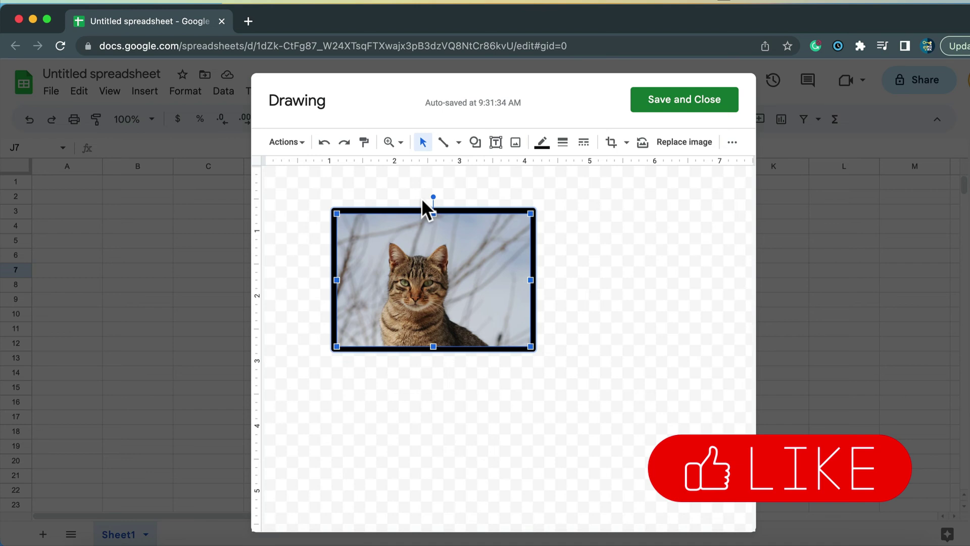
drag(431, 196, 400, 193)
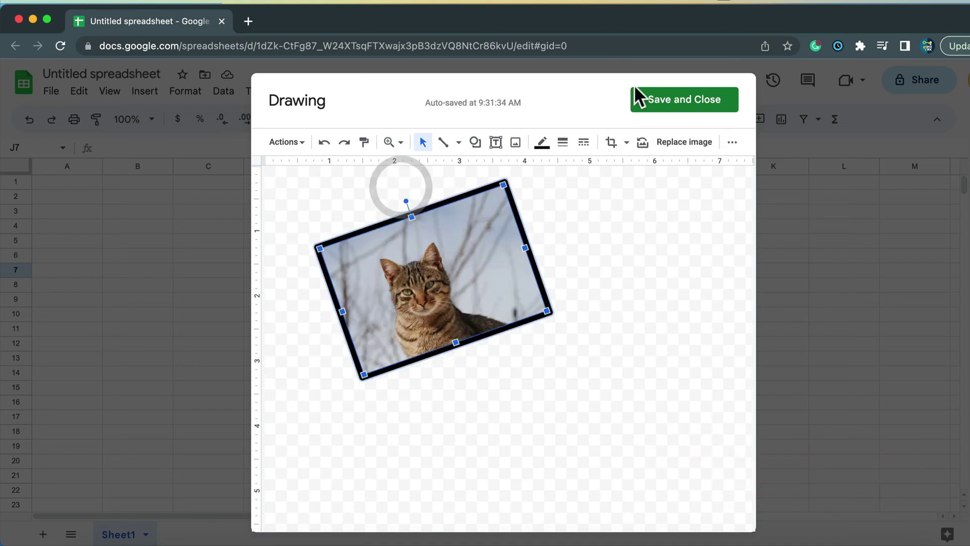
Step: Save the cat drawing to the sheet and position it over roughly E2 through H15
click(708, 100)
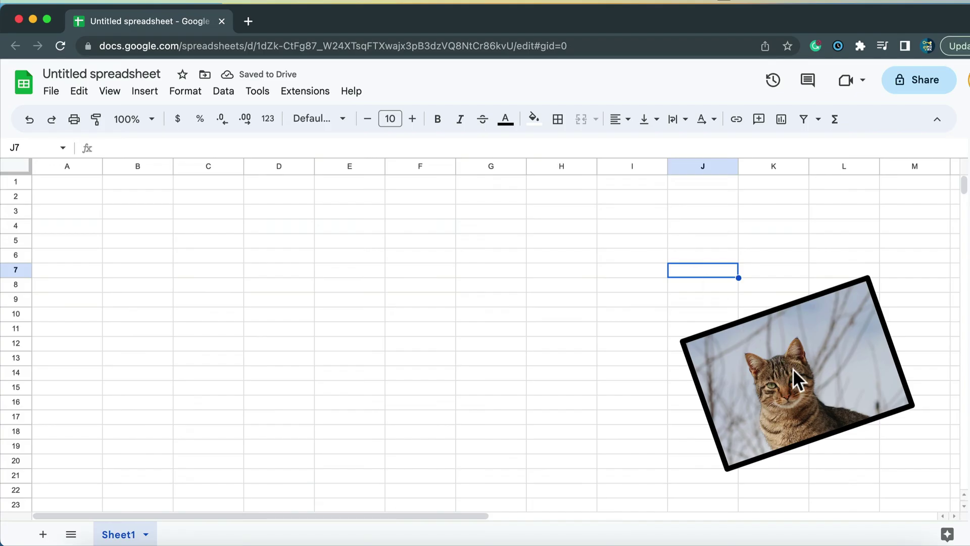
drag(791, 379, 233, 304)
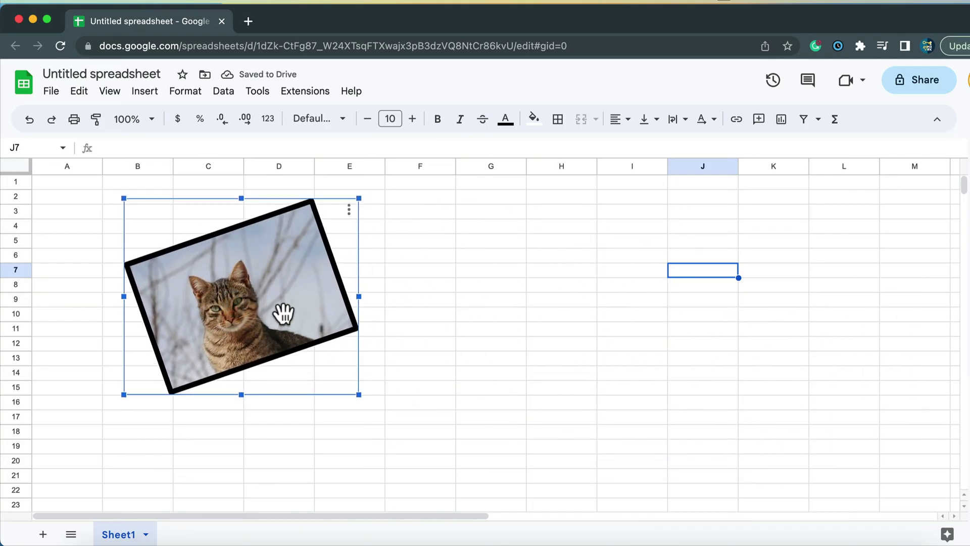
drag(284, 313, 497, 309)
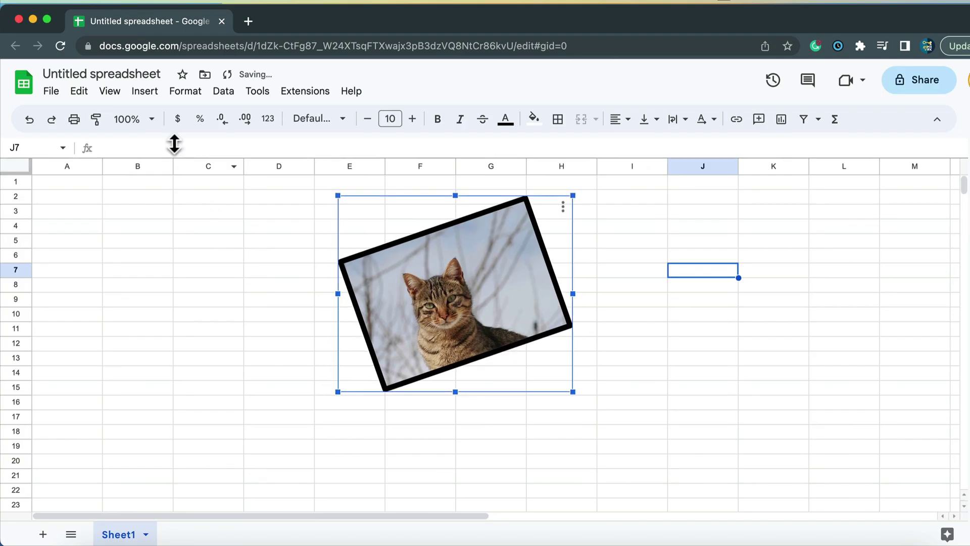
click(143, 92)
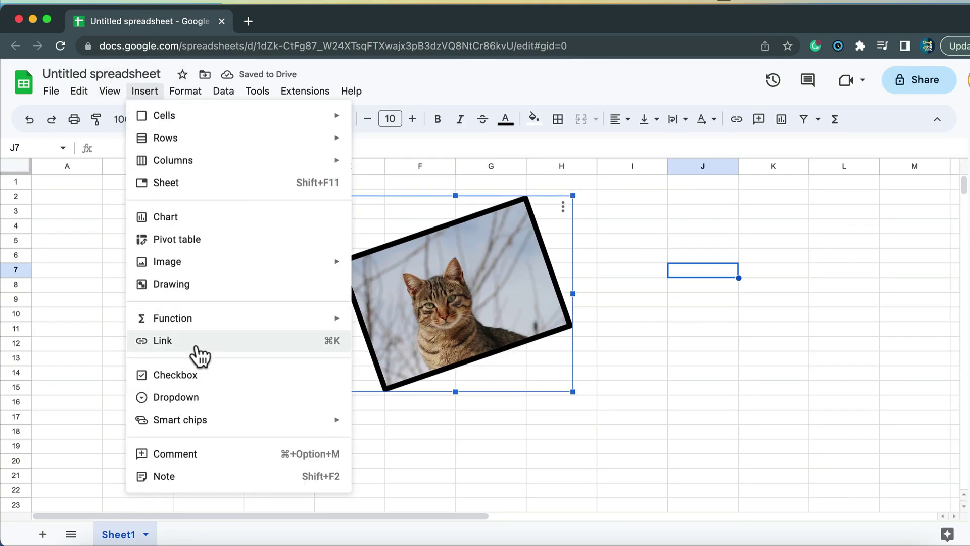
mouse_move(222, 260)
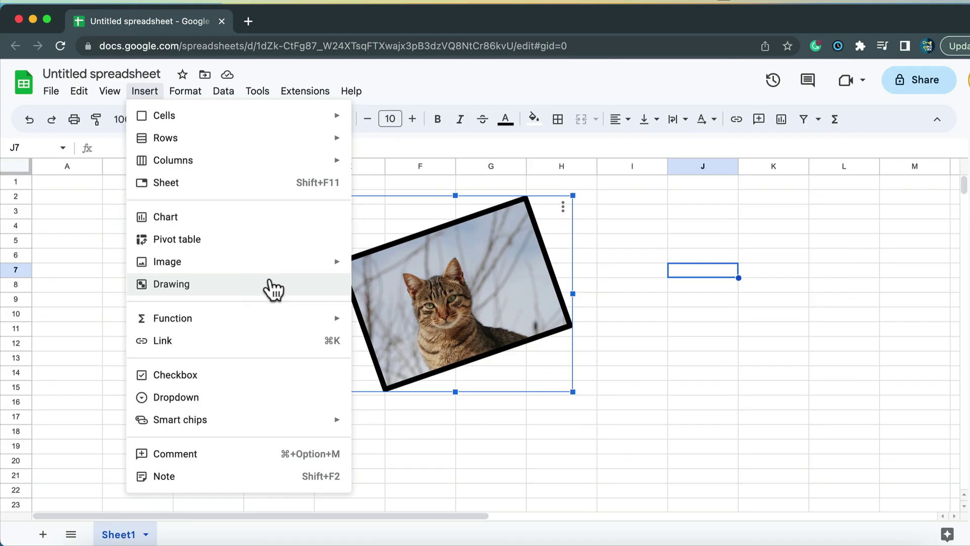
click(76, 225)
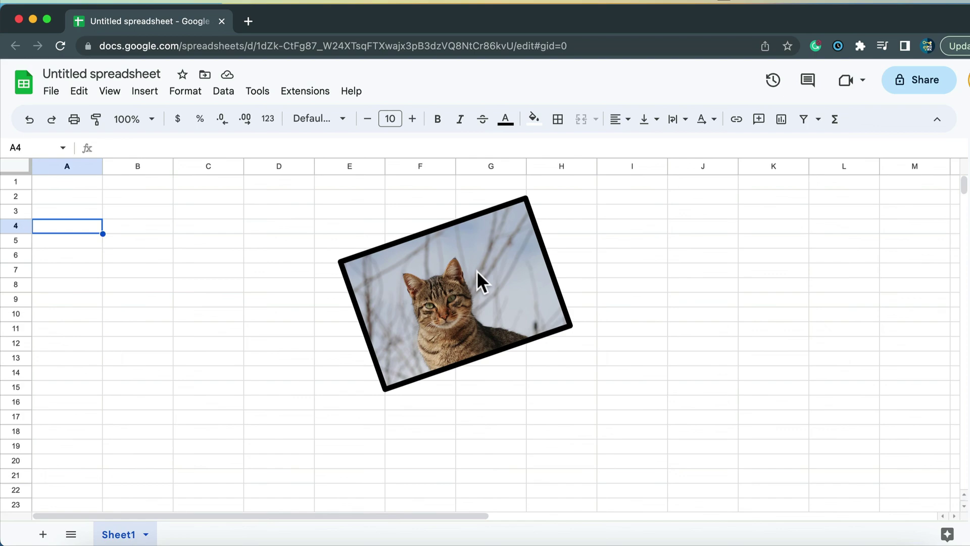